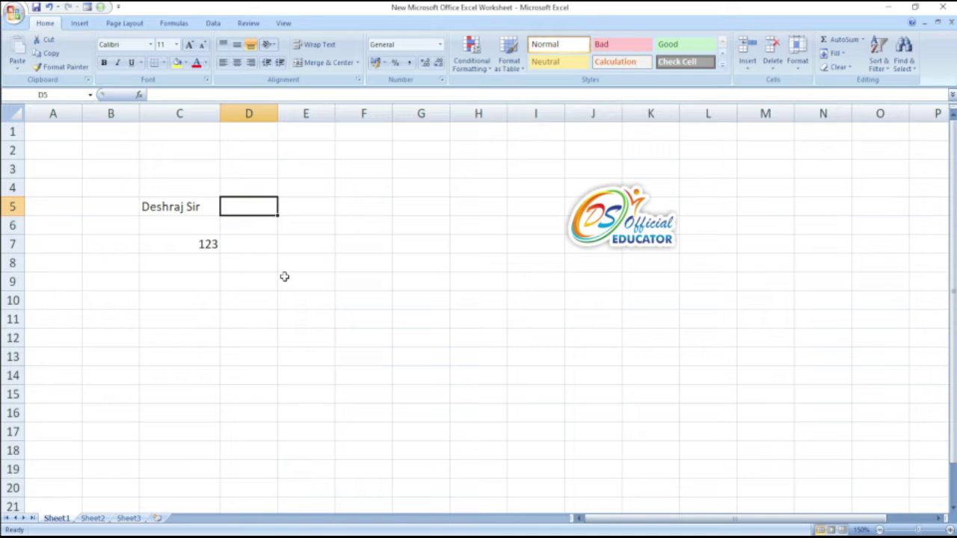
click(167, 281)
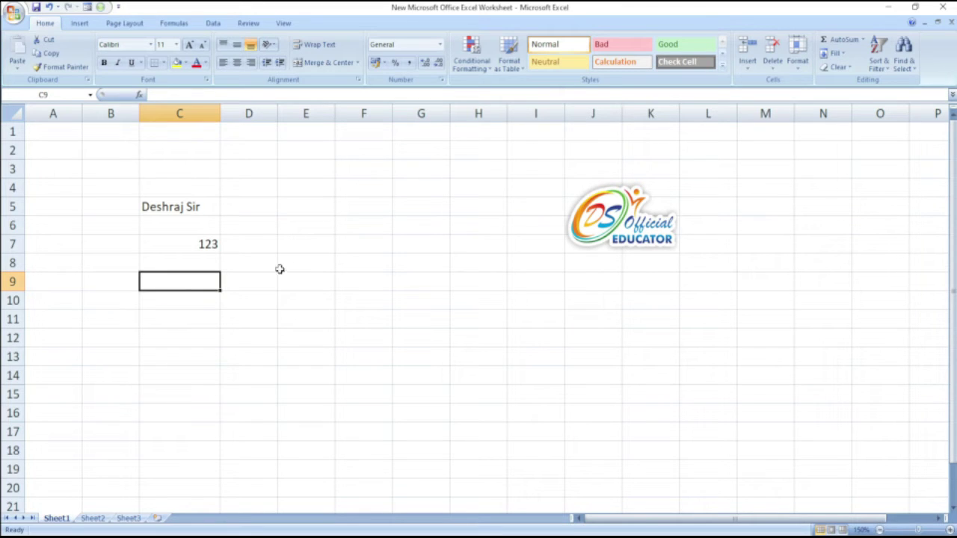
click(177, 212)
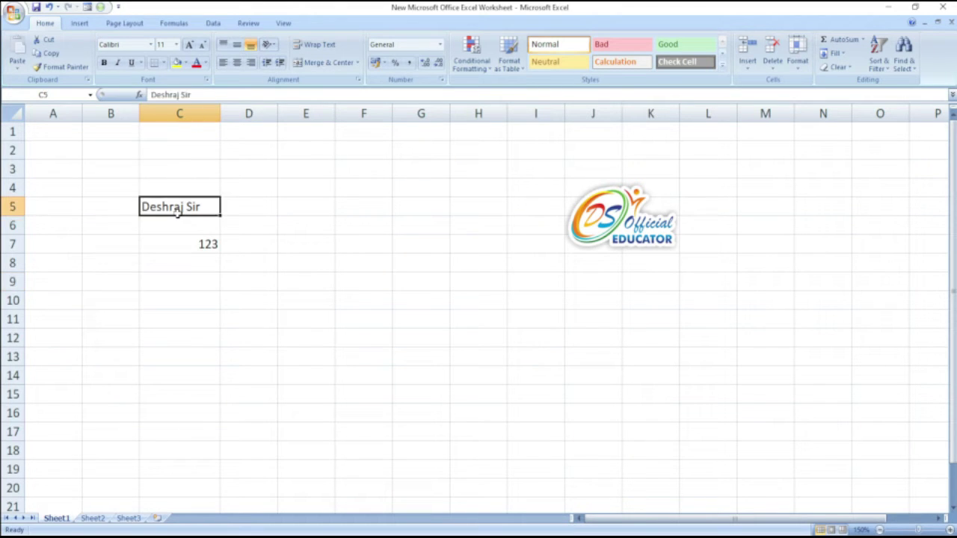
click(209, 249)
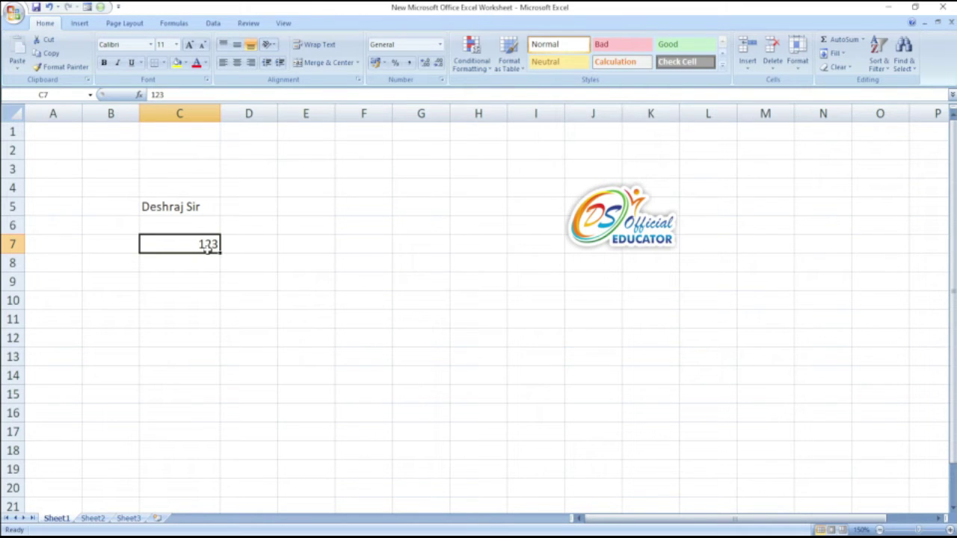
click(253, 256)
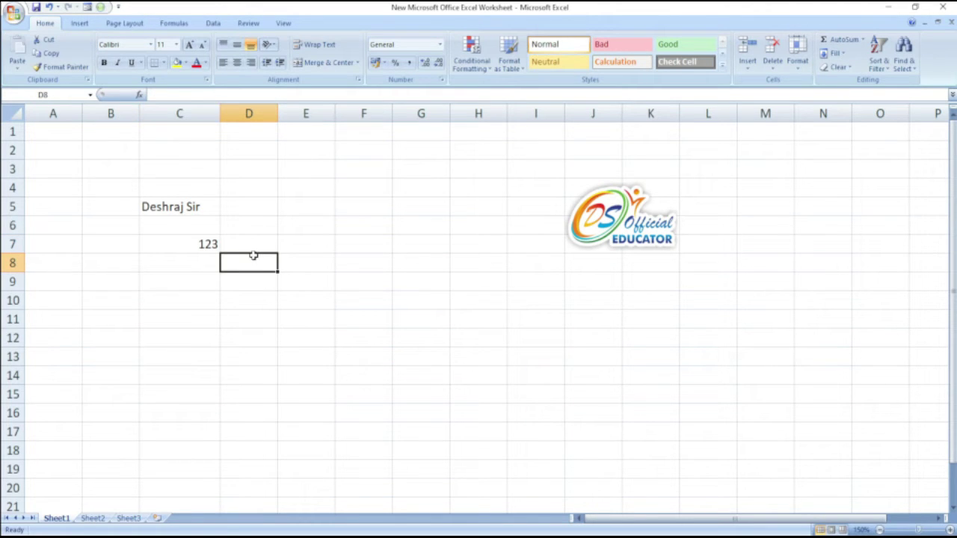
click(173, 208)
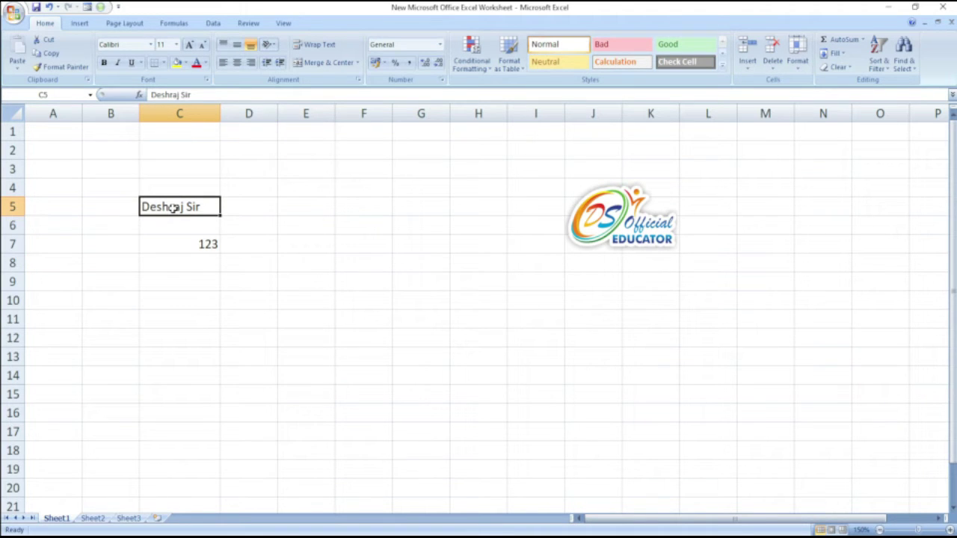
key(Down)
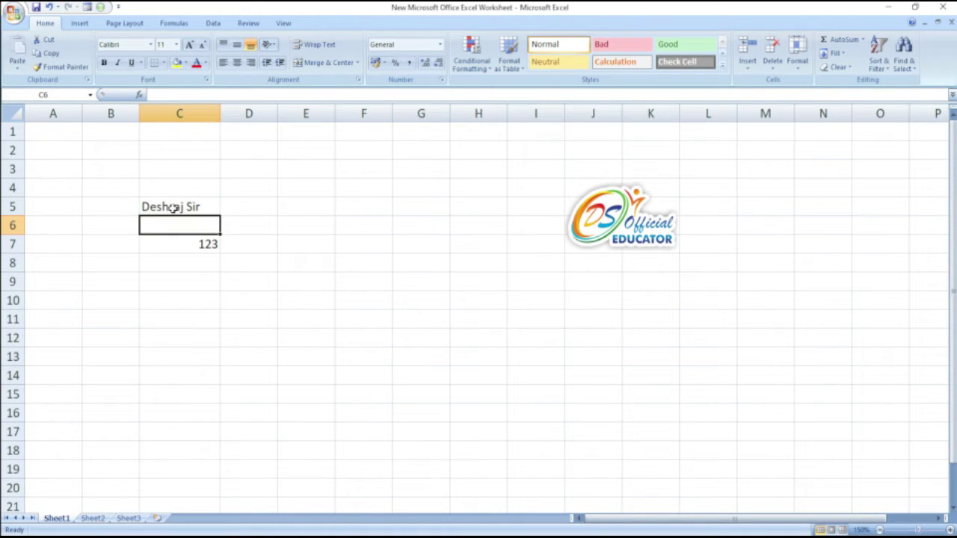
- Re-enter the number 123 in cell C7
click(180, 243)
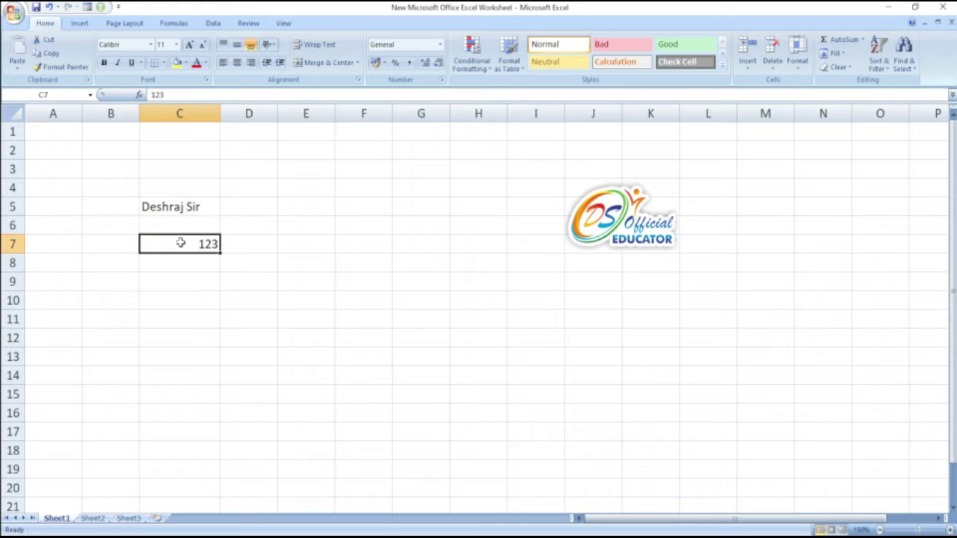
text(123)
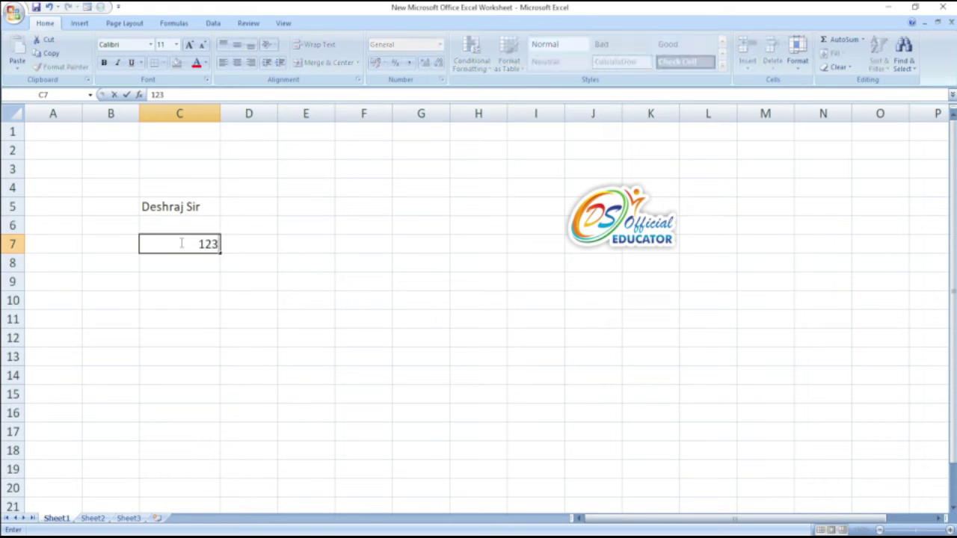
key(Return)
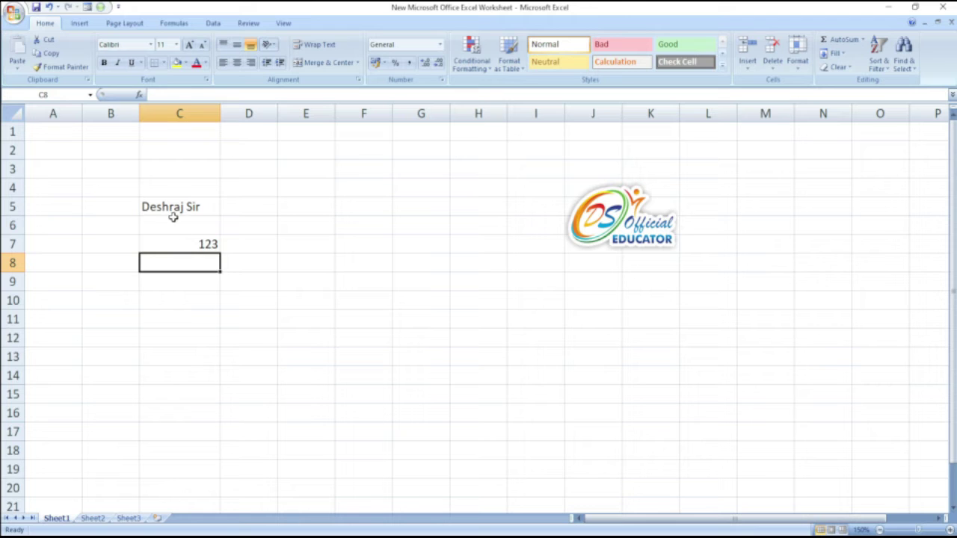
click(173, 212)
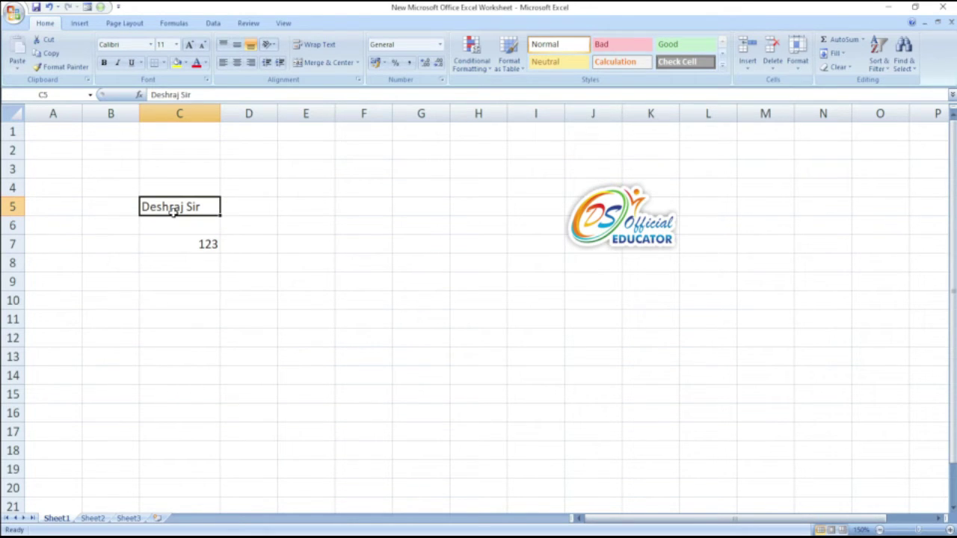
click(179, 249)
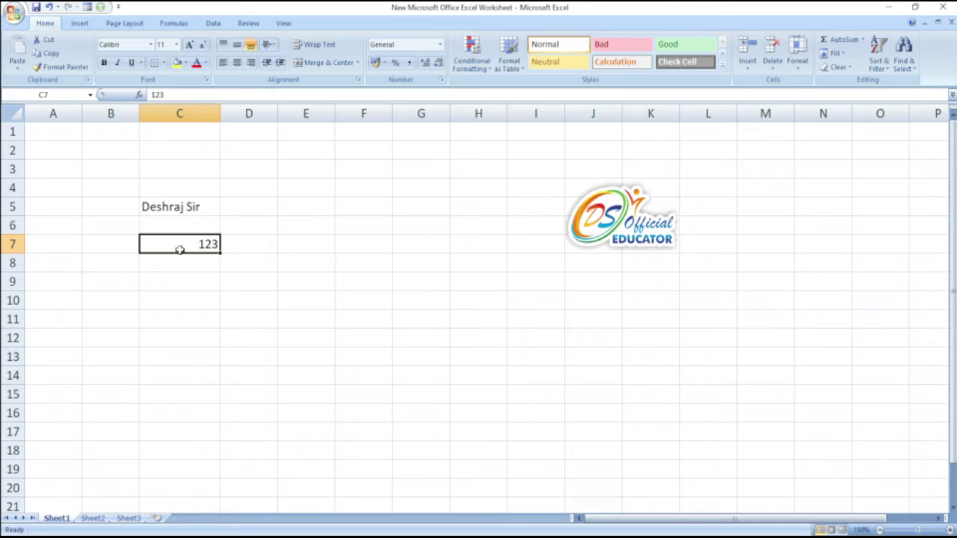
click(199, 268)
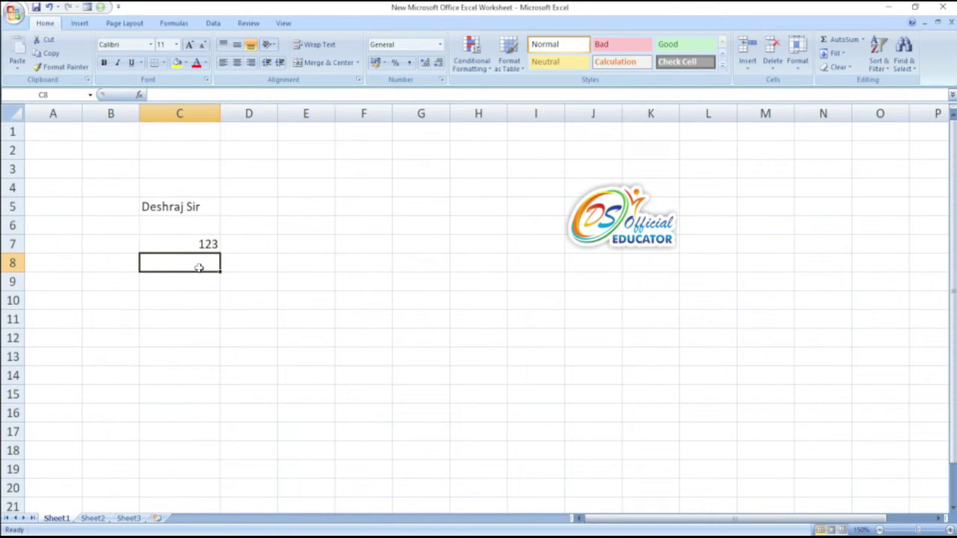
- Try the Currency number format on the value in cell C7 and set the cell back to General
key(Up)
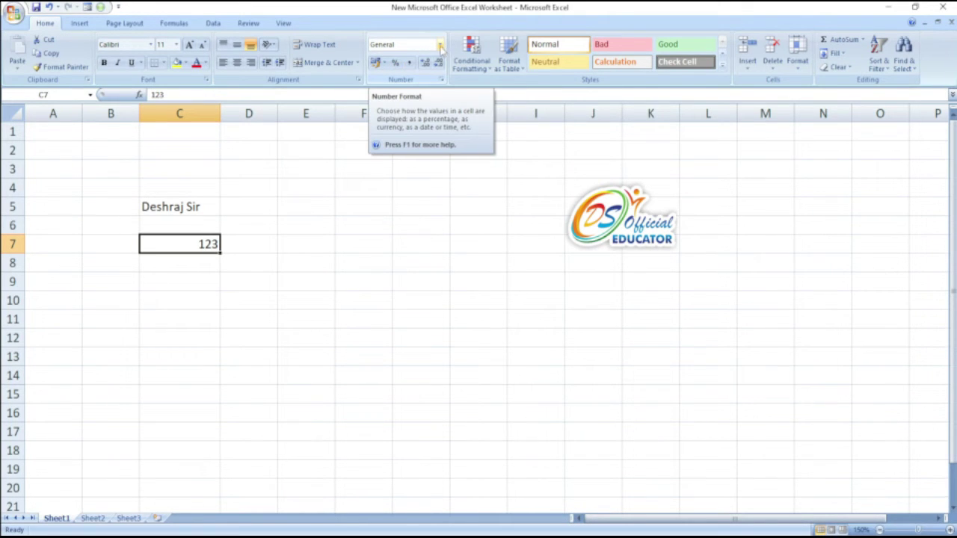
click(440, 45)
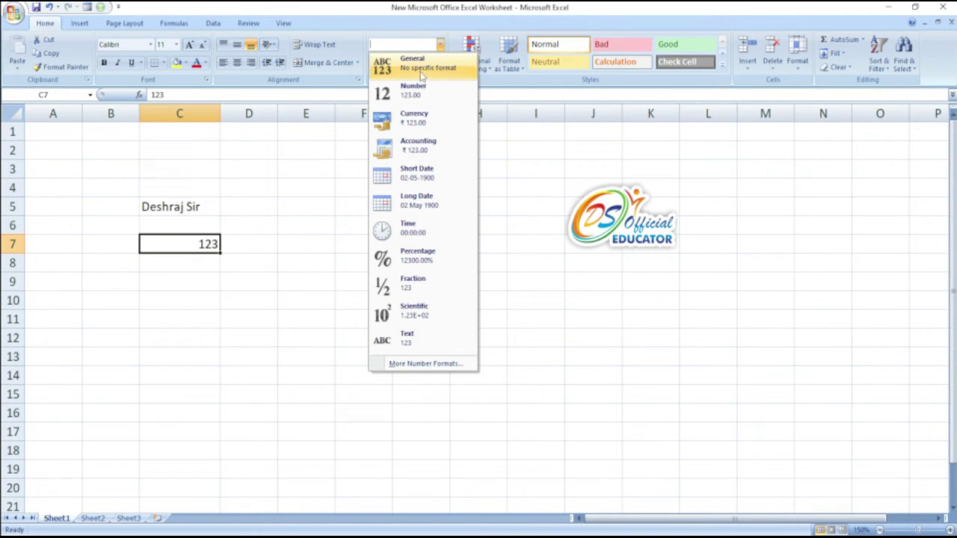
click(425, 126)
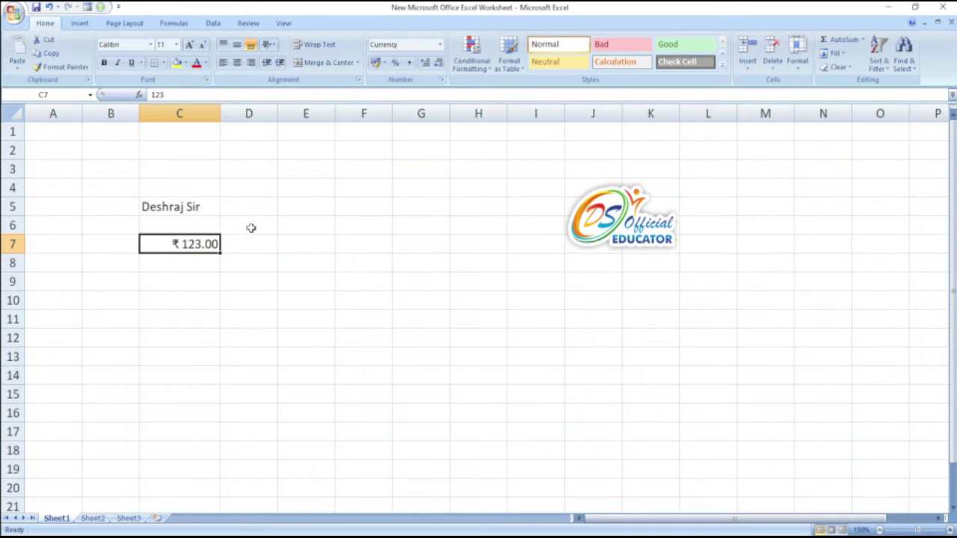
click(439, 46)
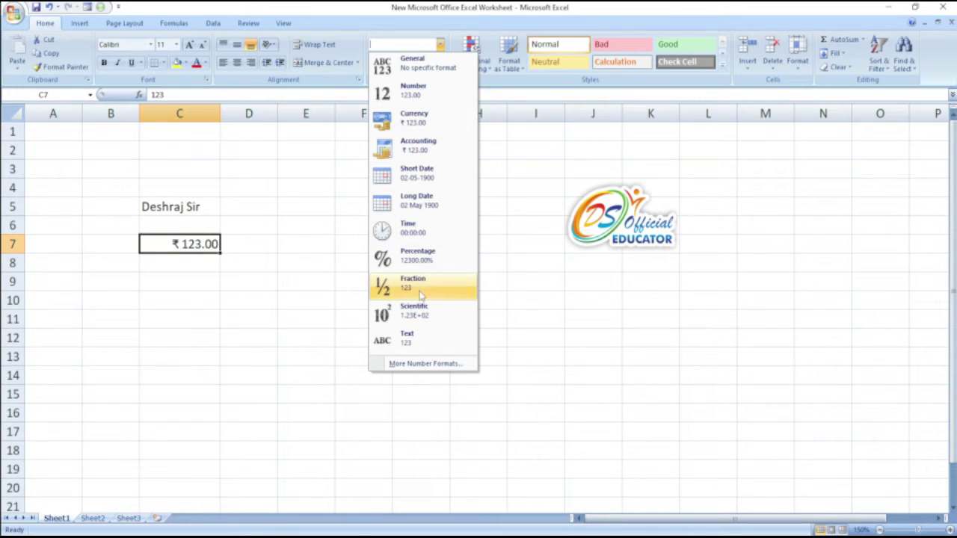
click(421, 69)
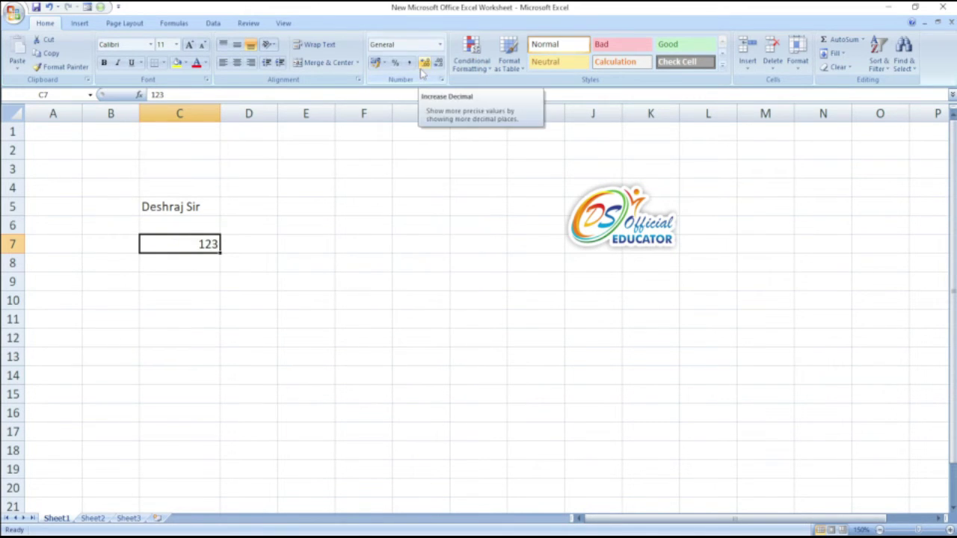
click(199, 258)
click(198, 250)
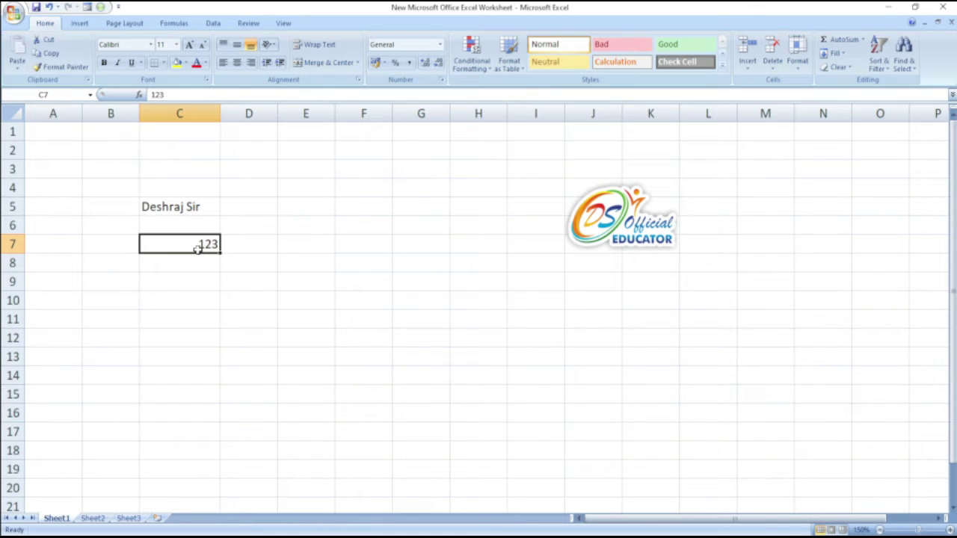
click(197, 261)
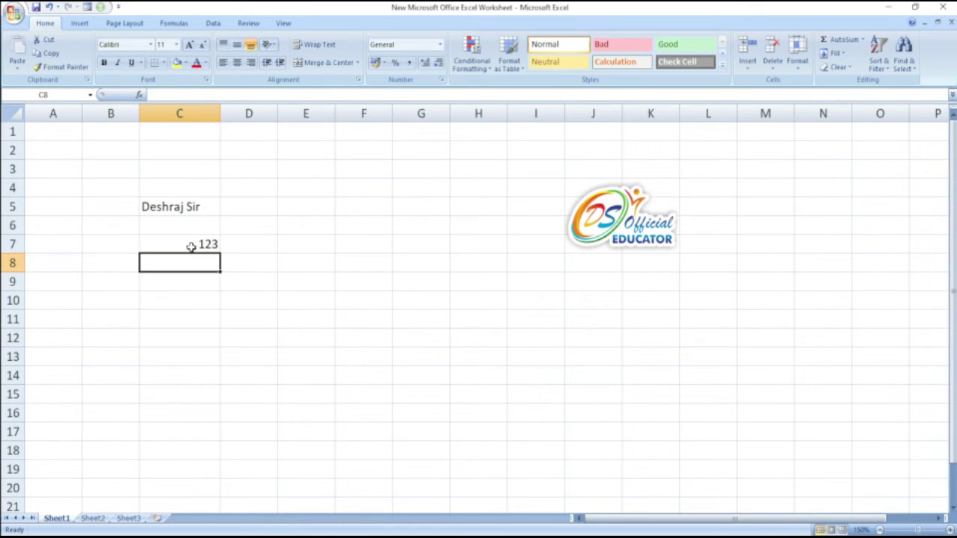
click(191, 245)
- Enter the number 123456 in cell D7
click(247, 248)
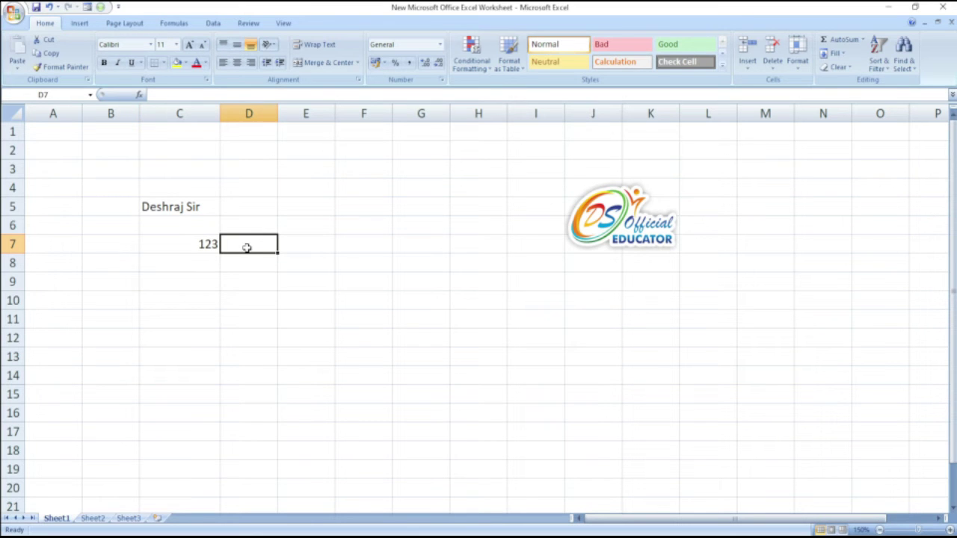
text(123456)
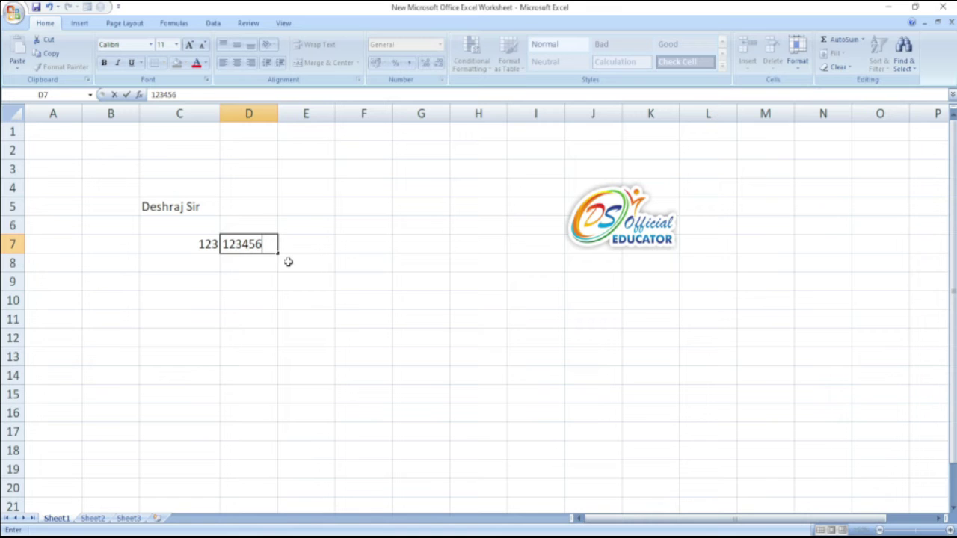
key(Return)
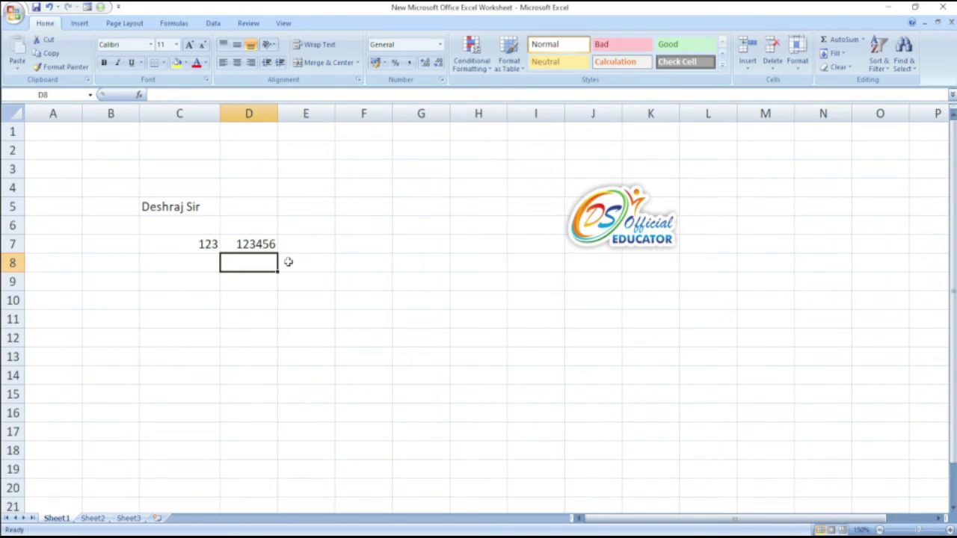
- Apply the Short Date number format to the number in cell D7
click(255, 246)
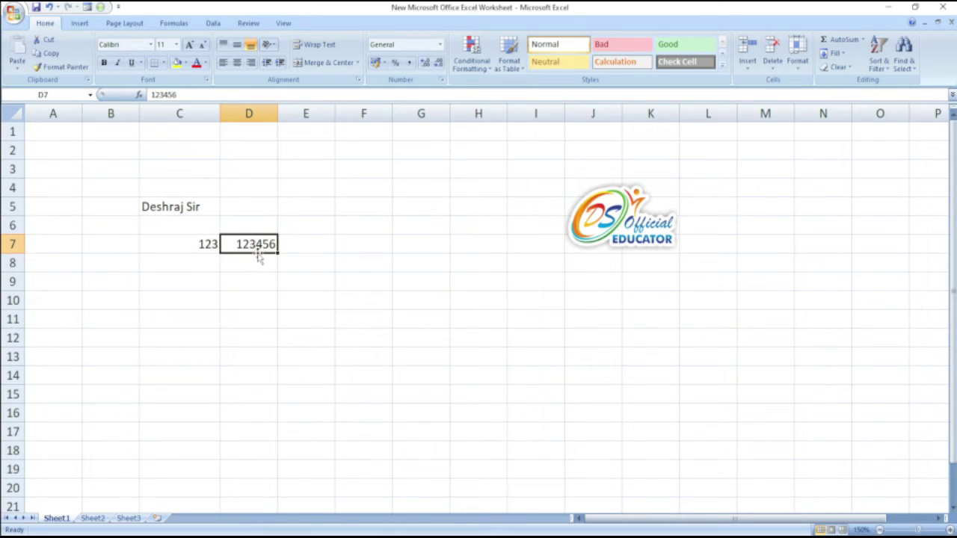
click(441, 45)
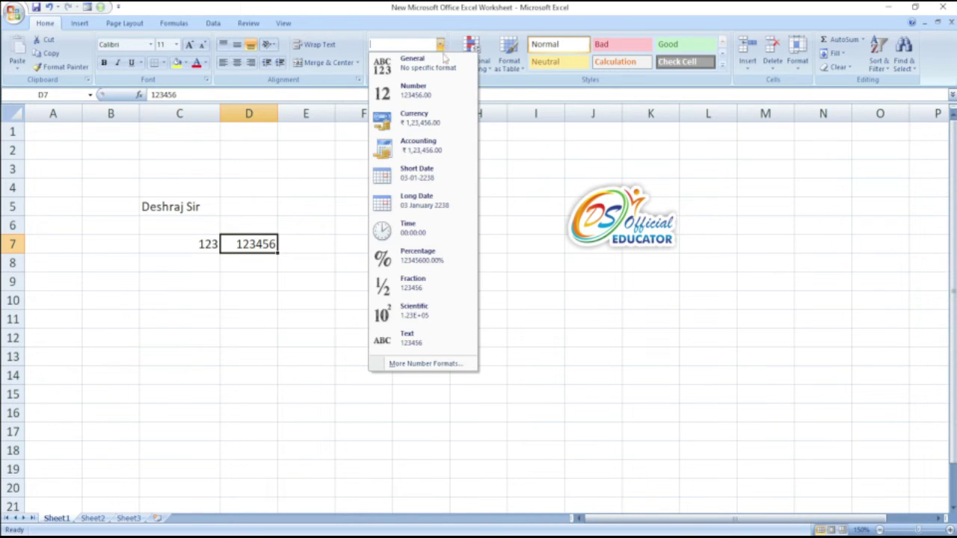
click(428, 183)
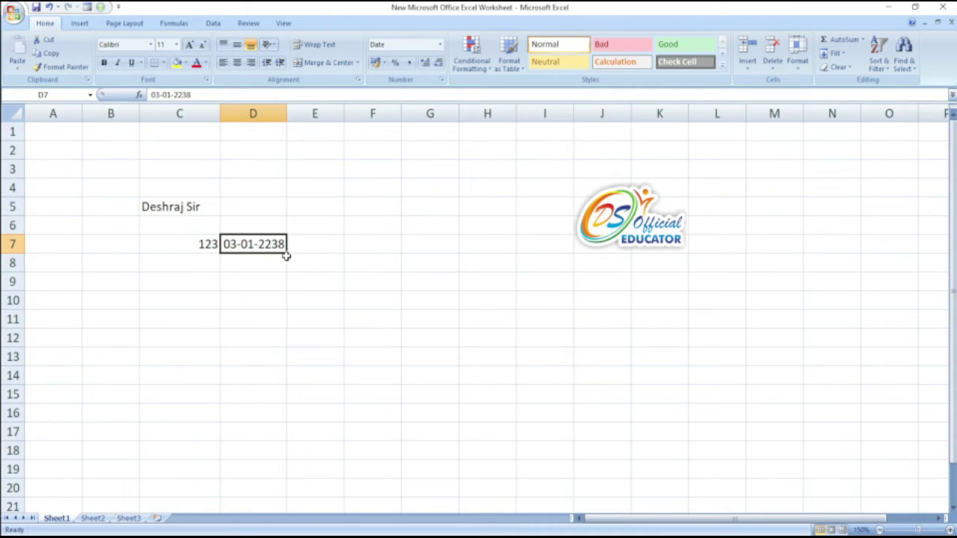
- Enter the number 98765 in cell C9
click(199, 284)
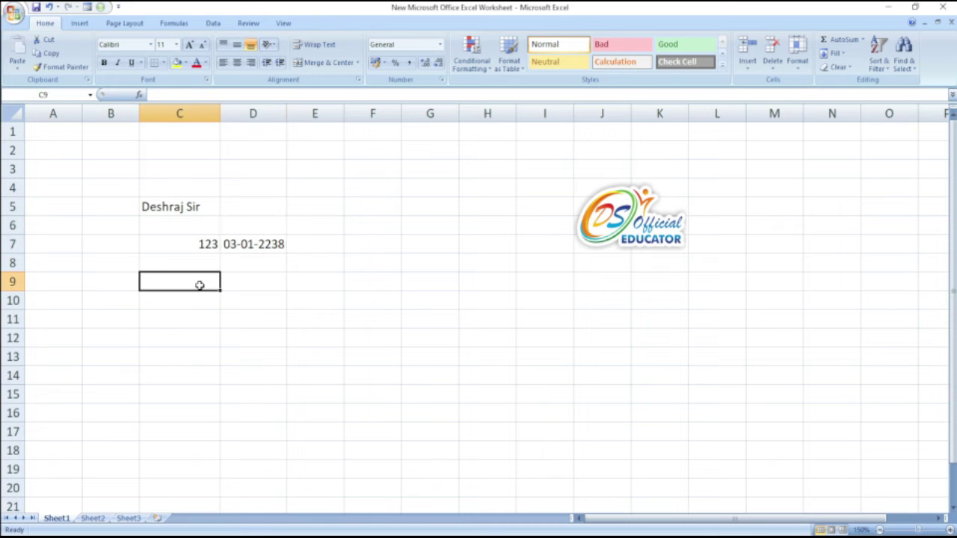
text(987)
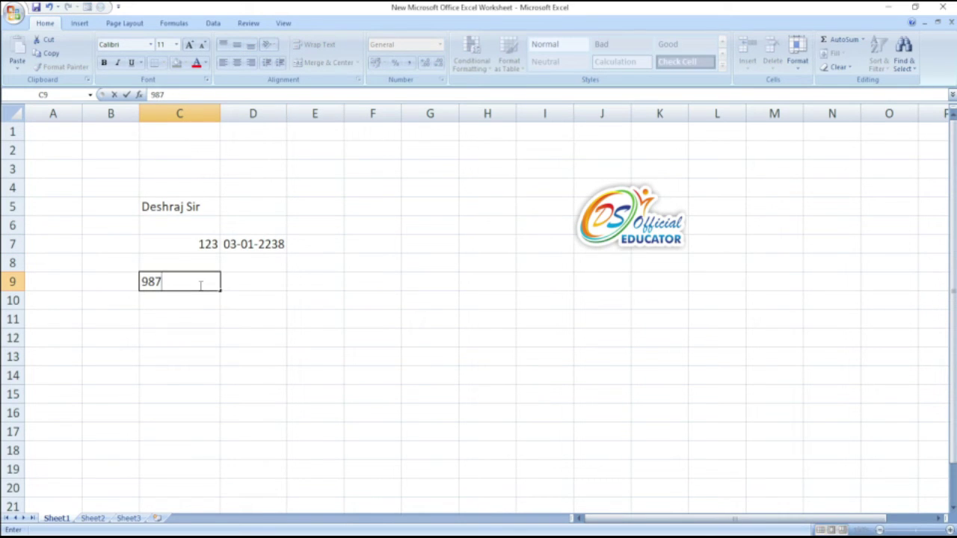
text(65)
key(Return)
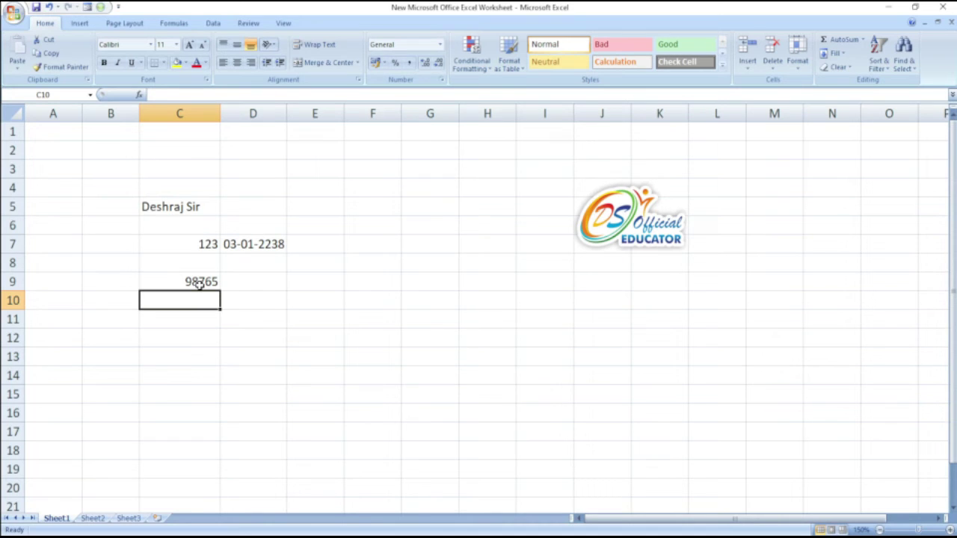
- Apply the Text number format to the number in cell C9
click(200, 285)
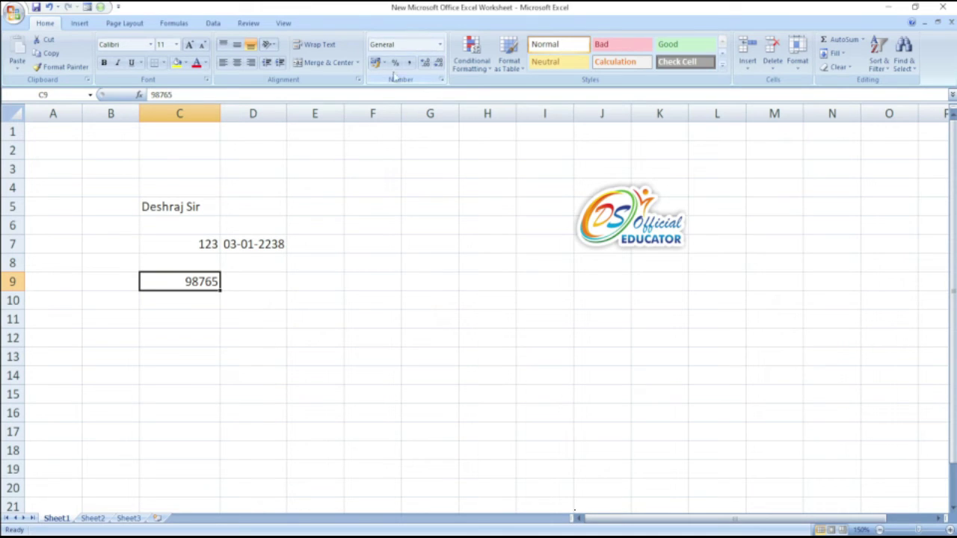
click(441, 44)
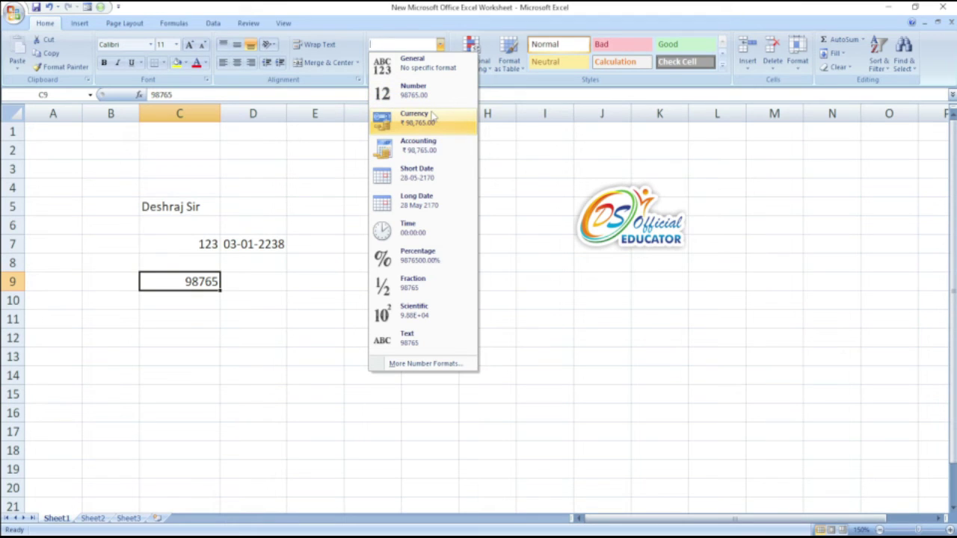
click(410, 341)
click(197, 322)
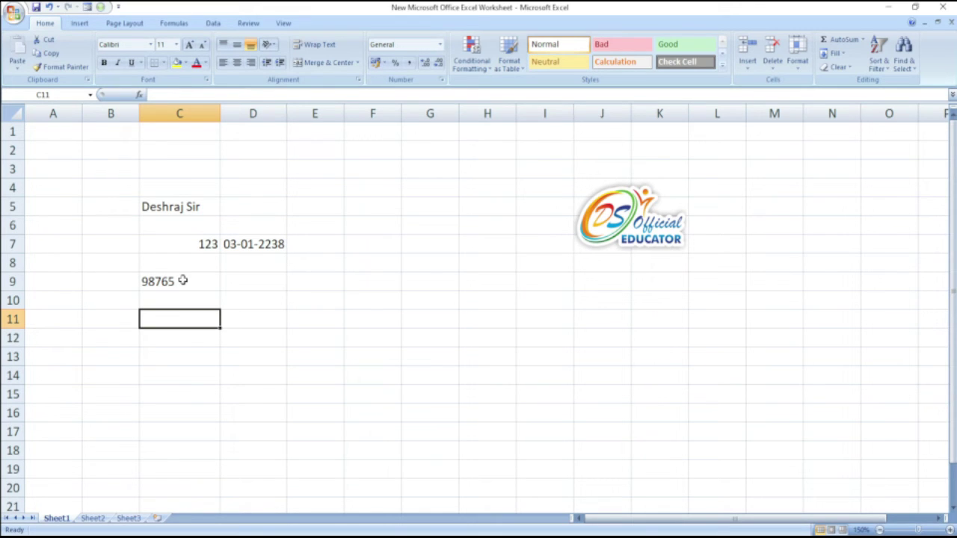
- Enter the number 1500 in cell F5 and reselect that cell
click(360, 209)
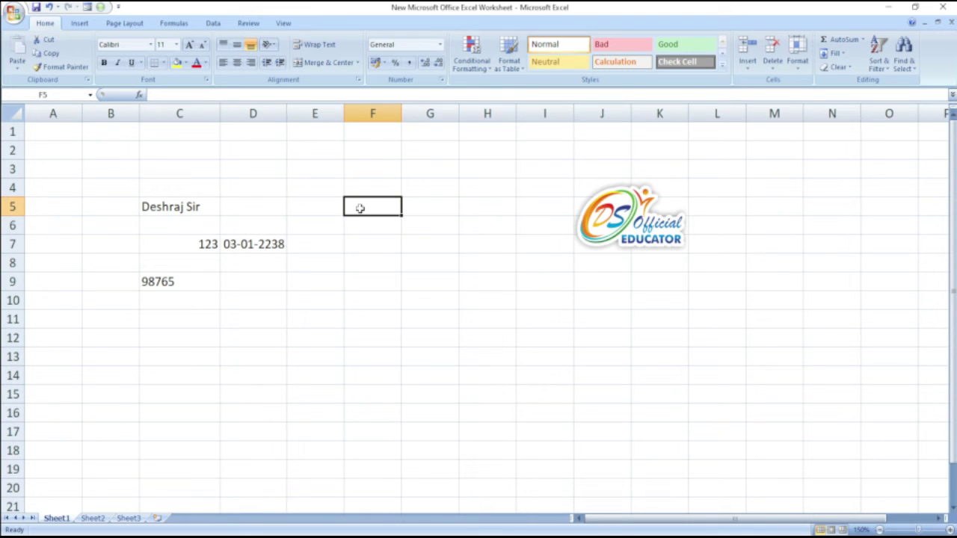
text(1500)
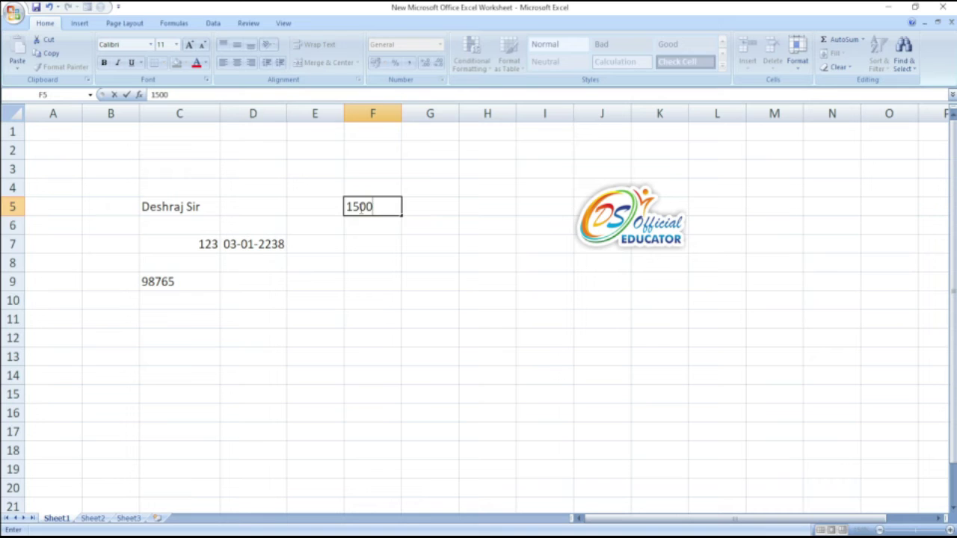
key(Return)
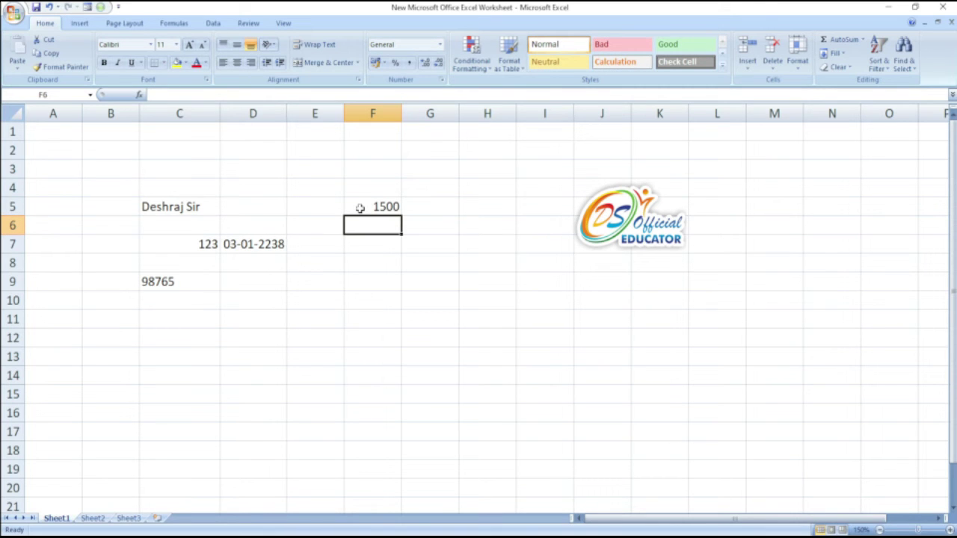
click(390, 207)
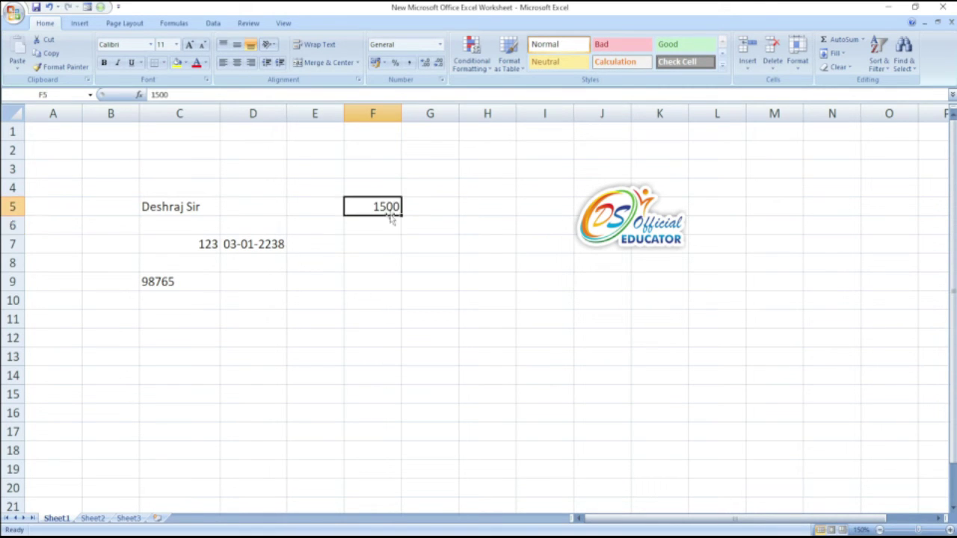
- Apply the Currency number format to the number in cell F5
click(439, 44)
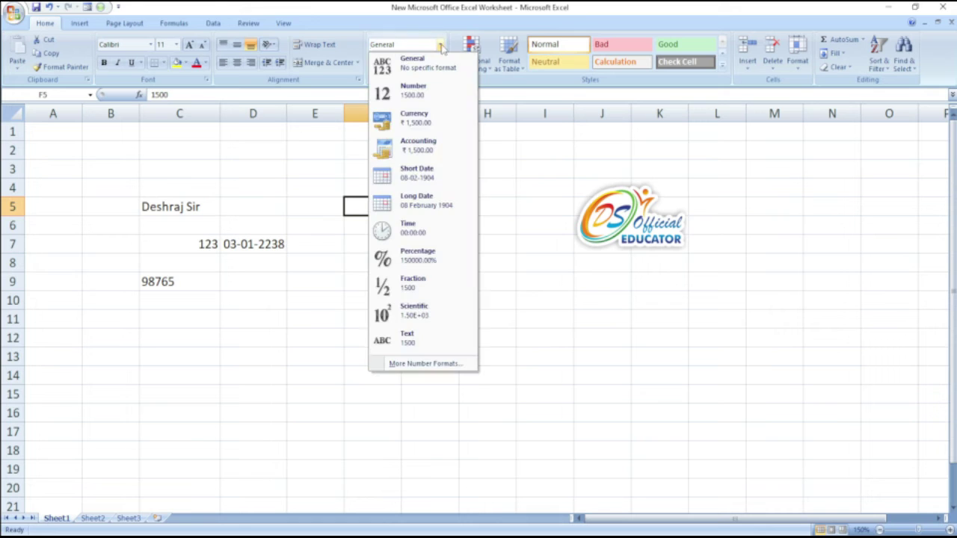
click(415, 118)
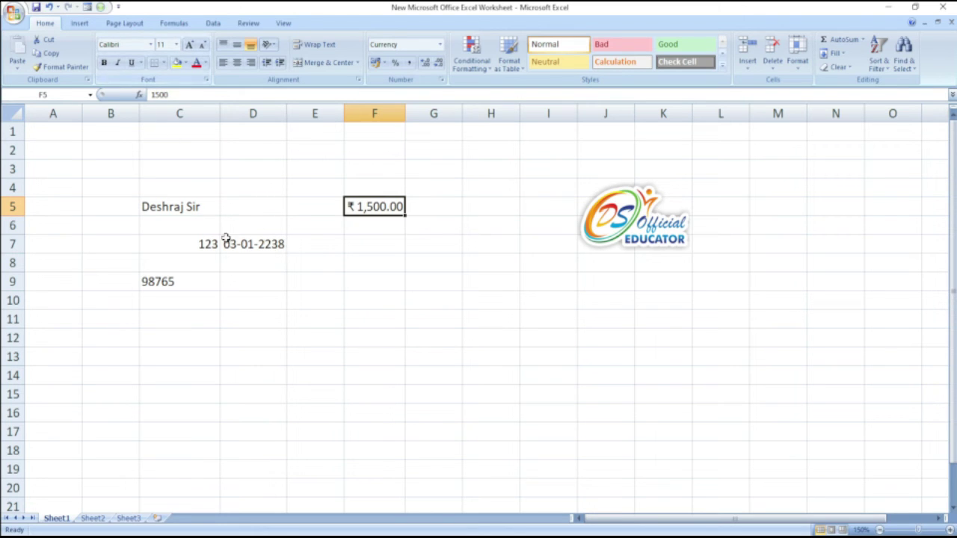
- Try to make only the first two digits of the date in cell D7 bold
double_click(247, 246)
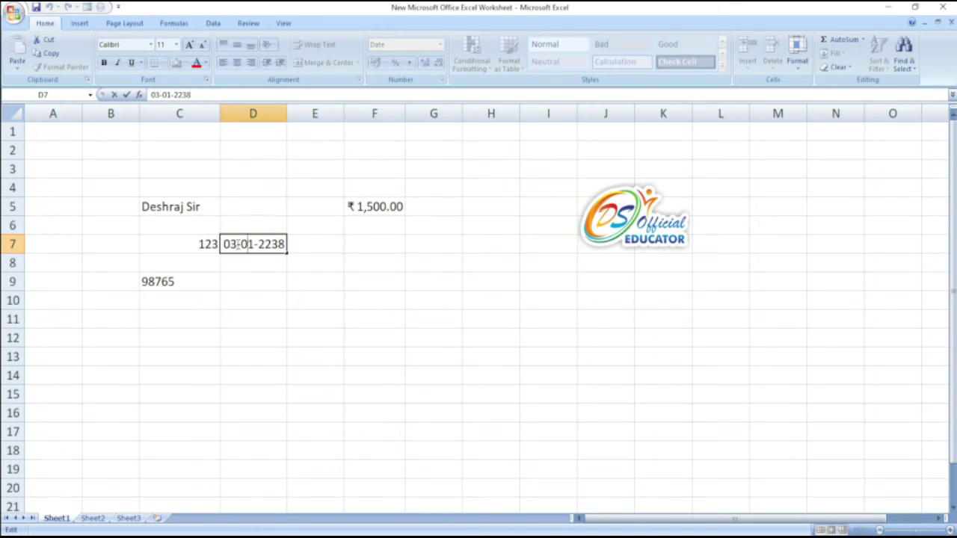
drag(236, 244, 223, 243)
click(104, 62)
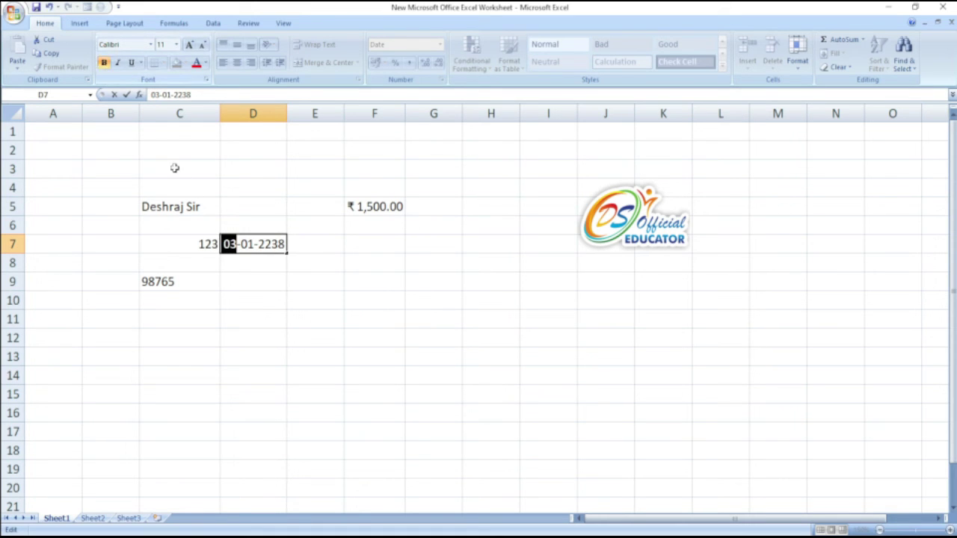
click(252, 297)
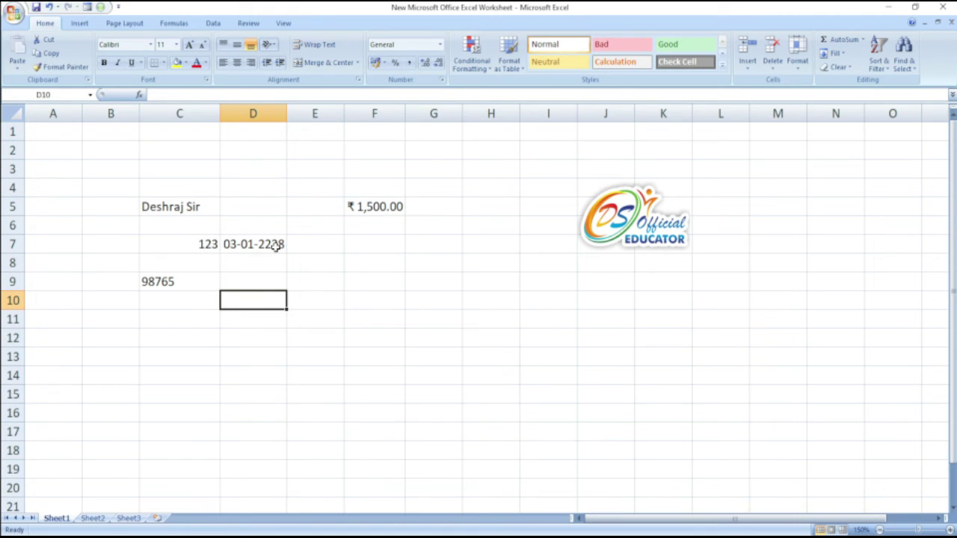
- Make the number in cell C9 bold
click(172, 282)
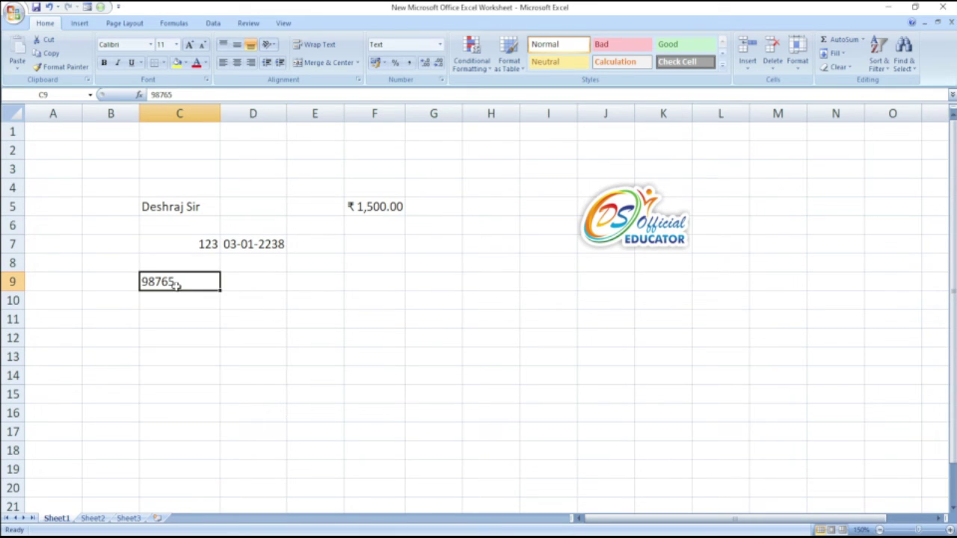
click(104, 63)
click(300, 296)
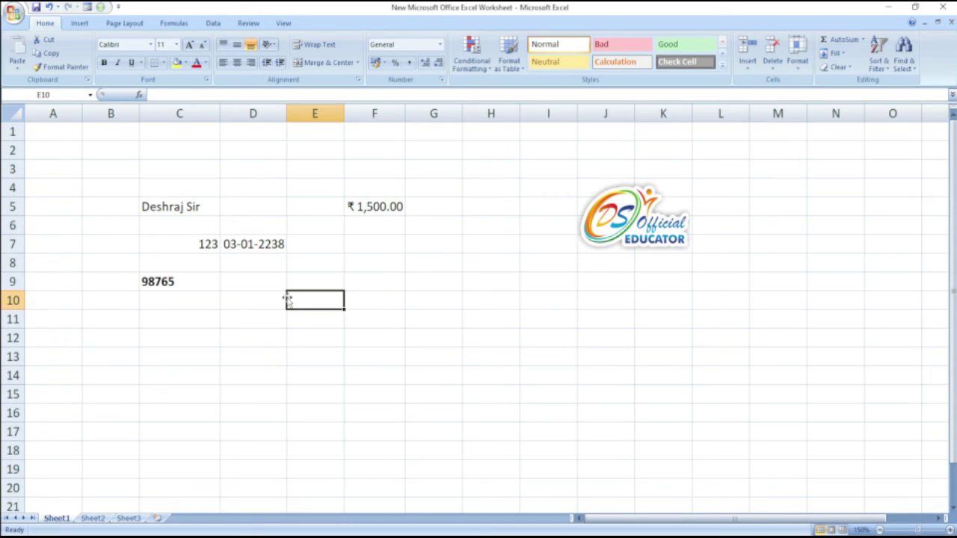
- Make the name in cell C5 bold and set its font colour to red
click(177, 209)
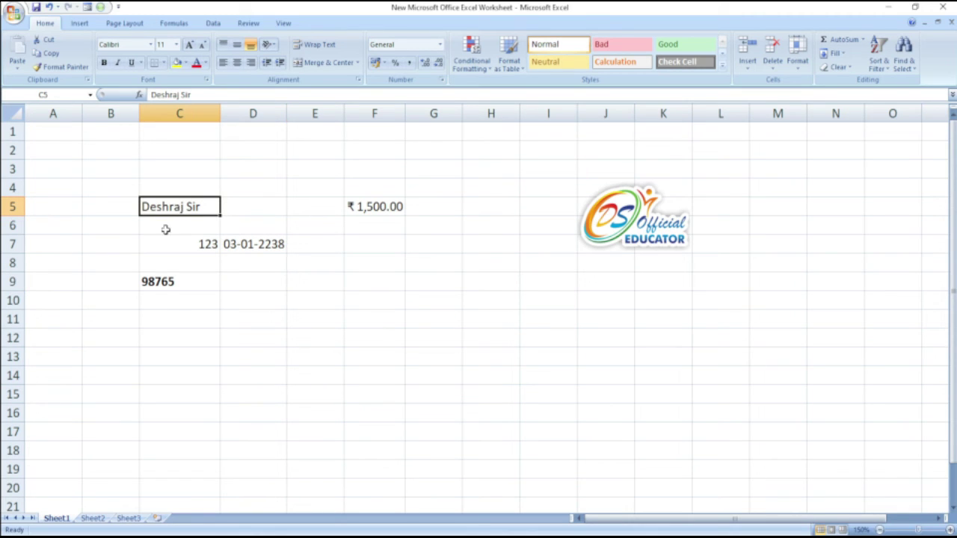
click(104, 63)
click(196, 63)
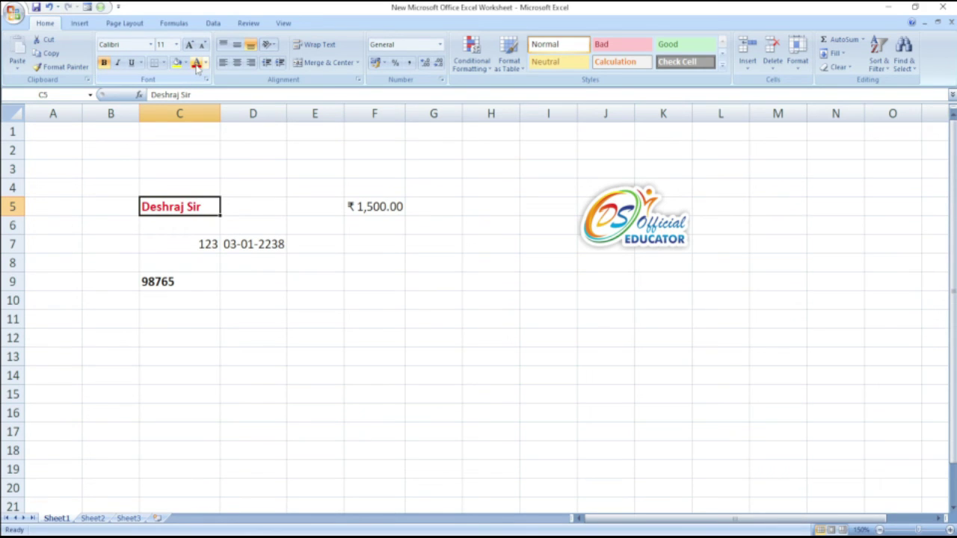
- Make the whole date in cell D7 bold
click(253, 248)
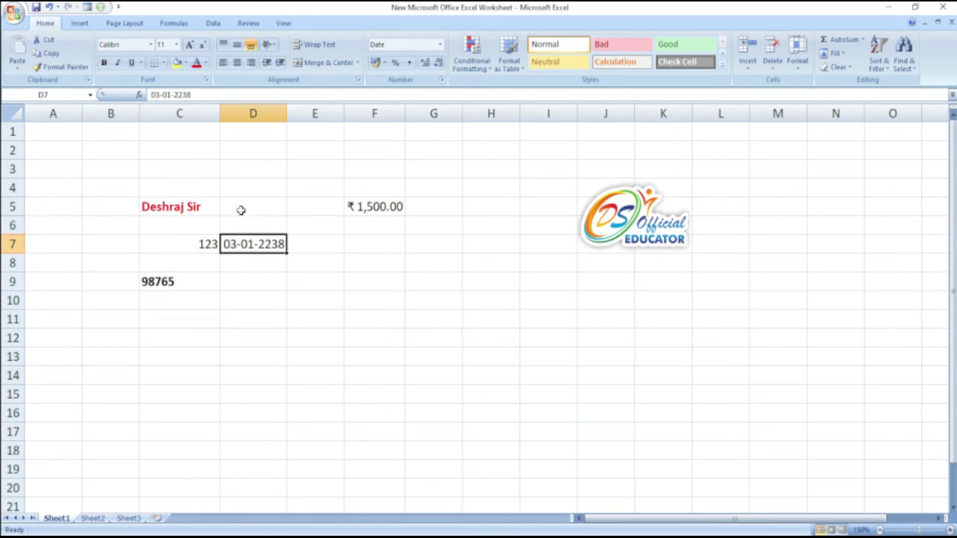
click(104, 63)
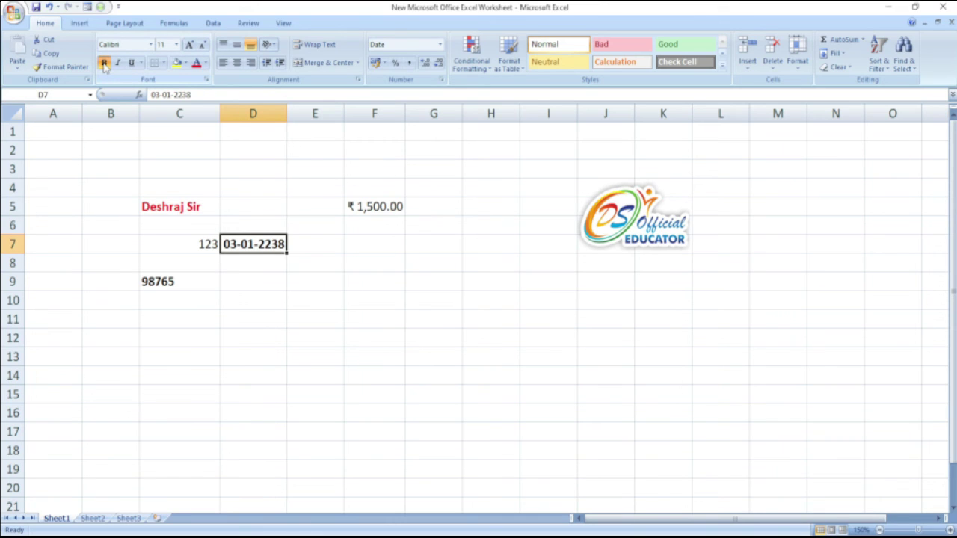
click(329, 278)
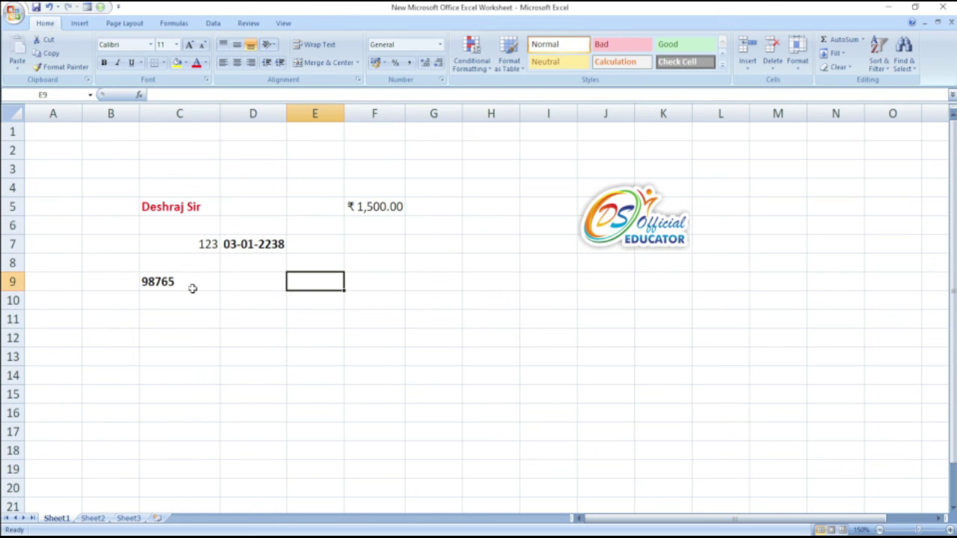
- Increase the font size of the name in cell C5 to 18
click(172, 209)
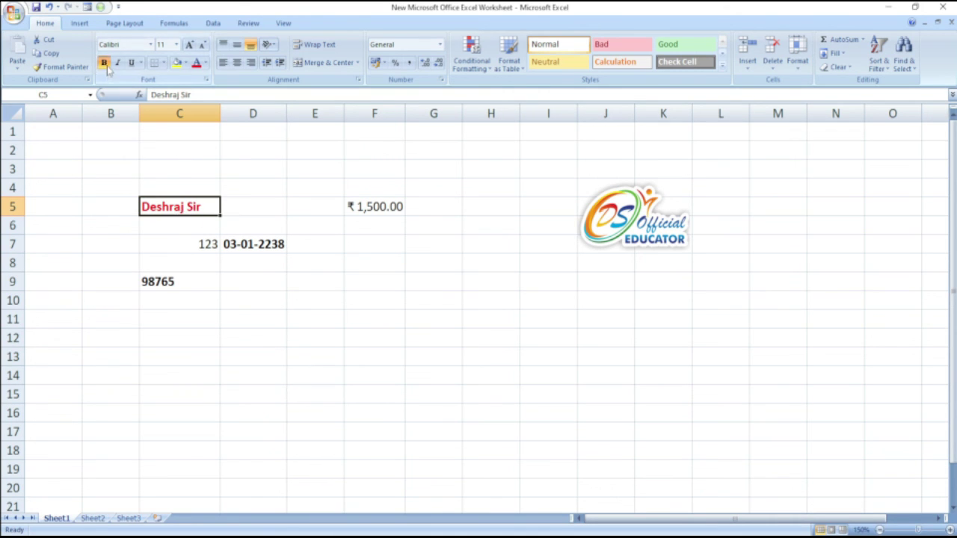
click(190, 46)
click(191, 47)
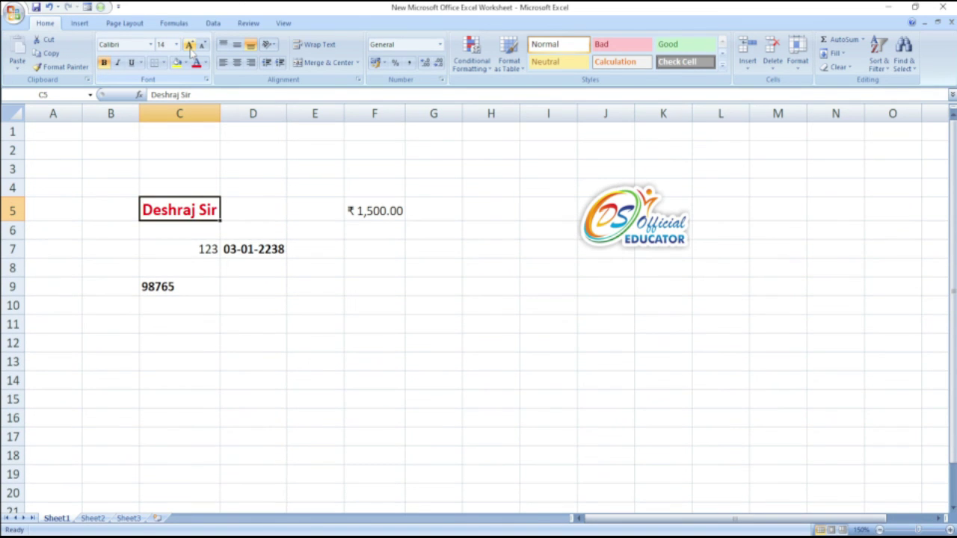
click(191, 47)
click(191, 47)
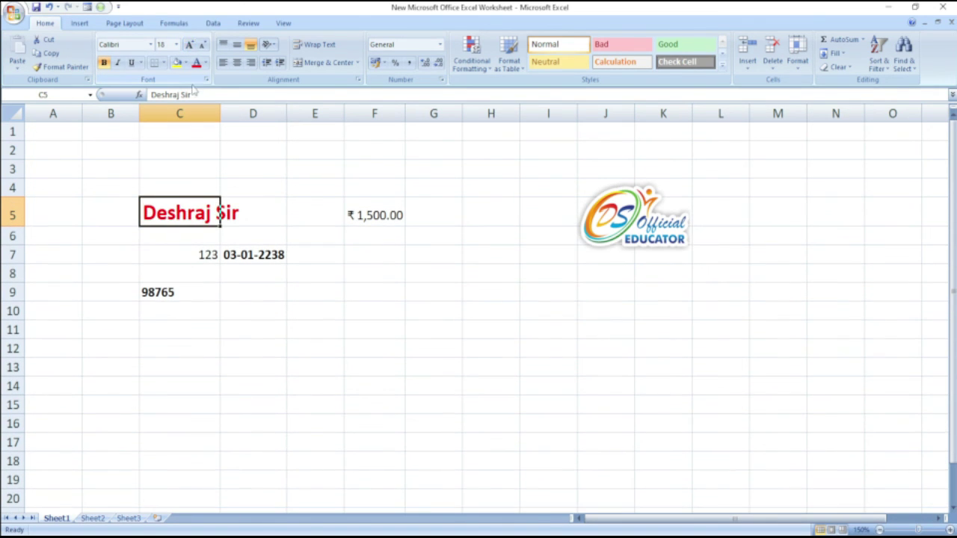
click(270, 200)
click(328, 327)
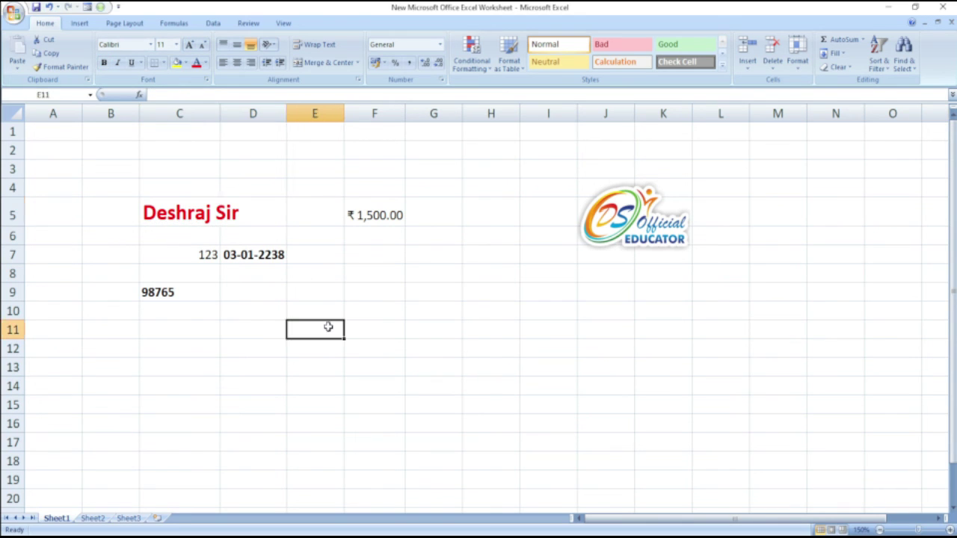
- Copy the formatting of cell C5 onto the number in cell F5 with Format Painter
click(171, 214)
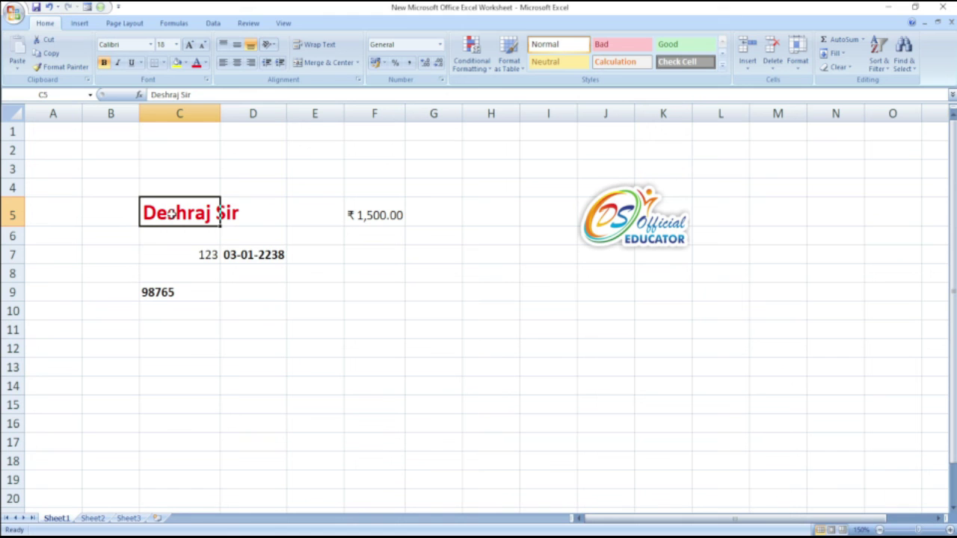
click(57, 67)
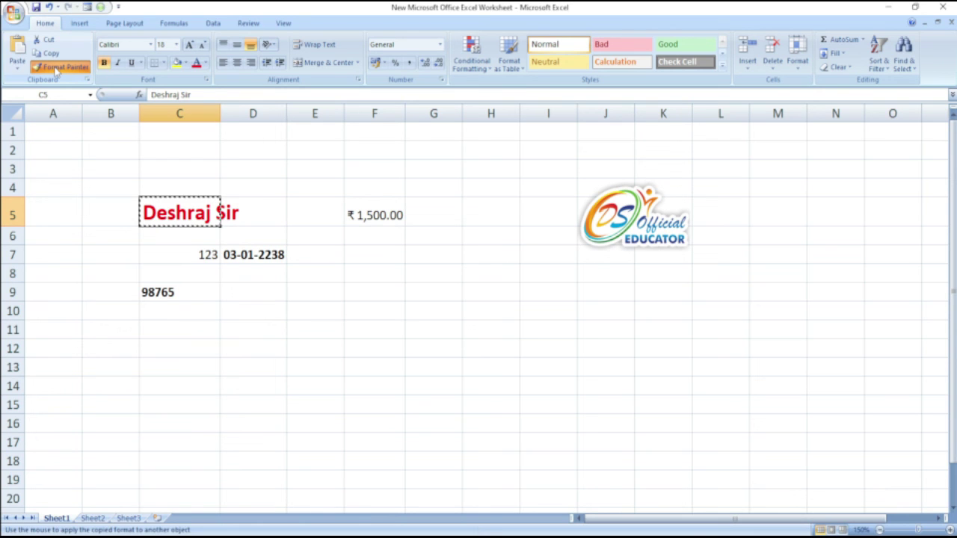
click(380, 213)
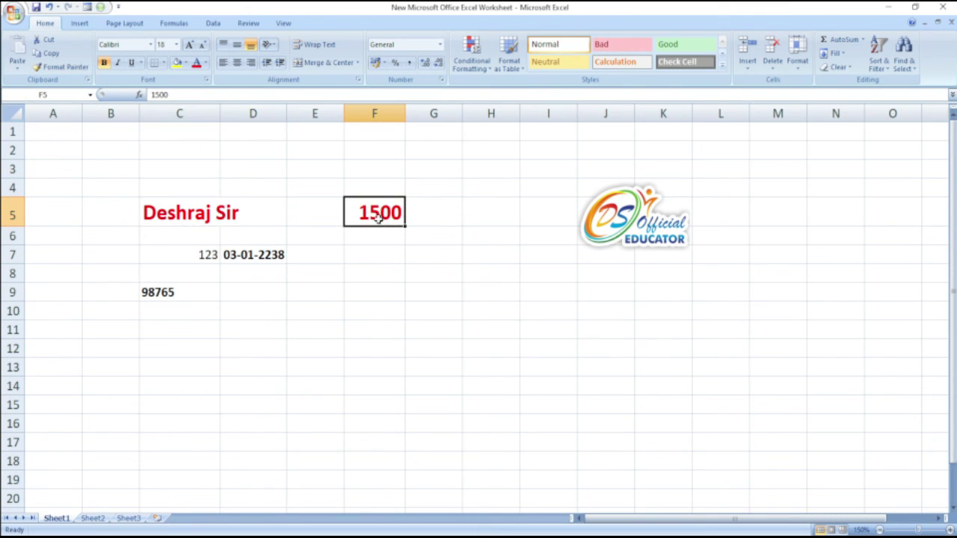
- Compare the font and number formatting of cells C5 and F5
click(186, 217)
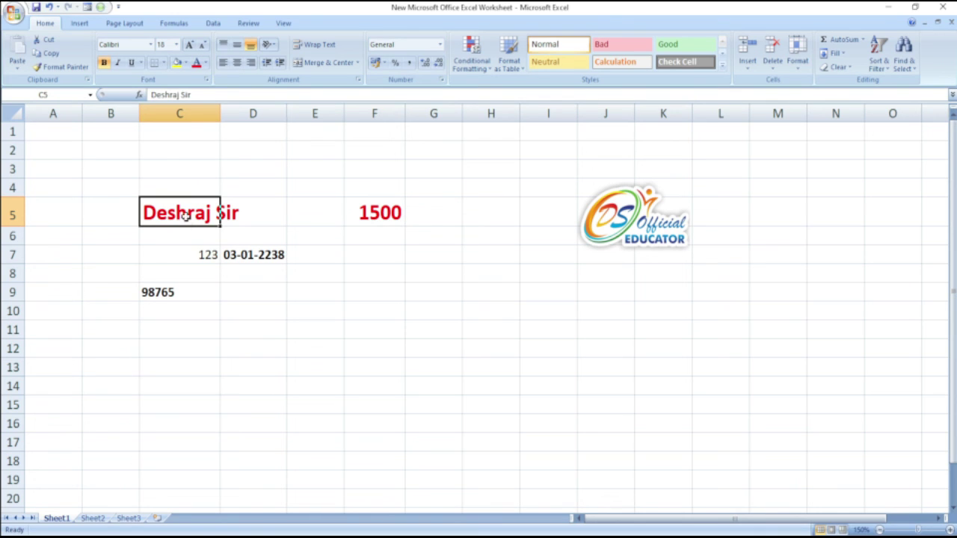
click(391, 211)
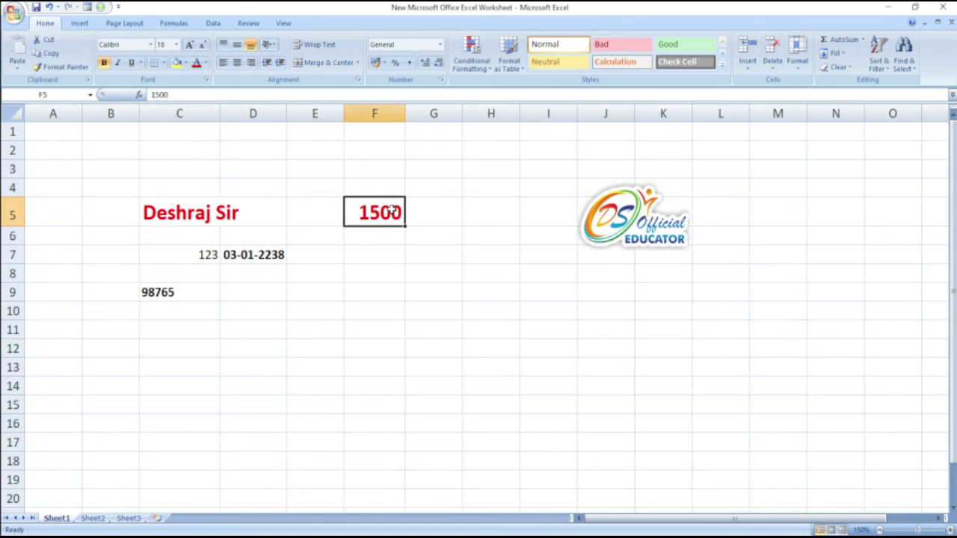
click(179, 215)
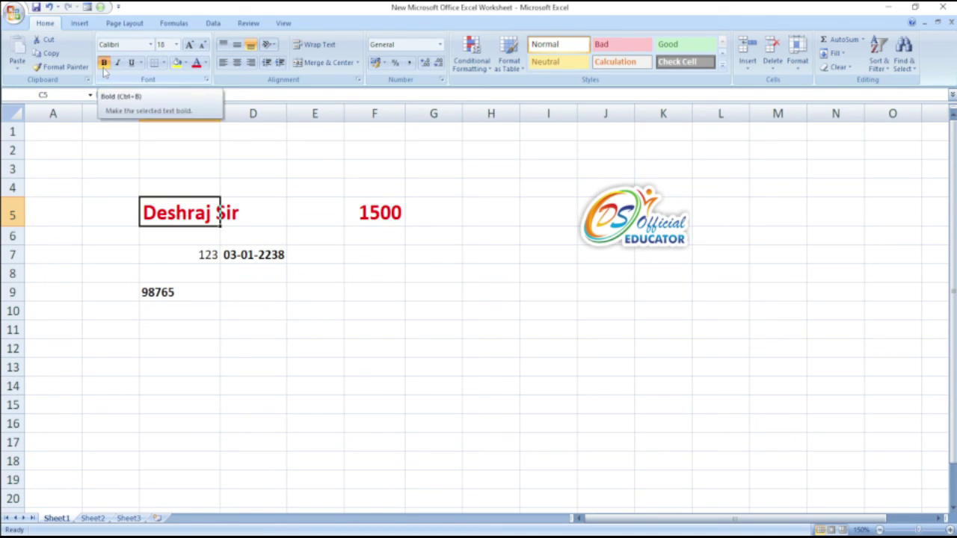
click(383, 214)
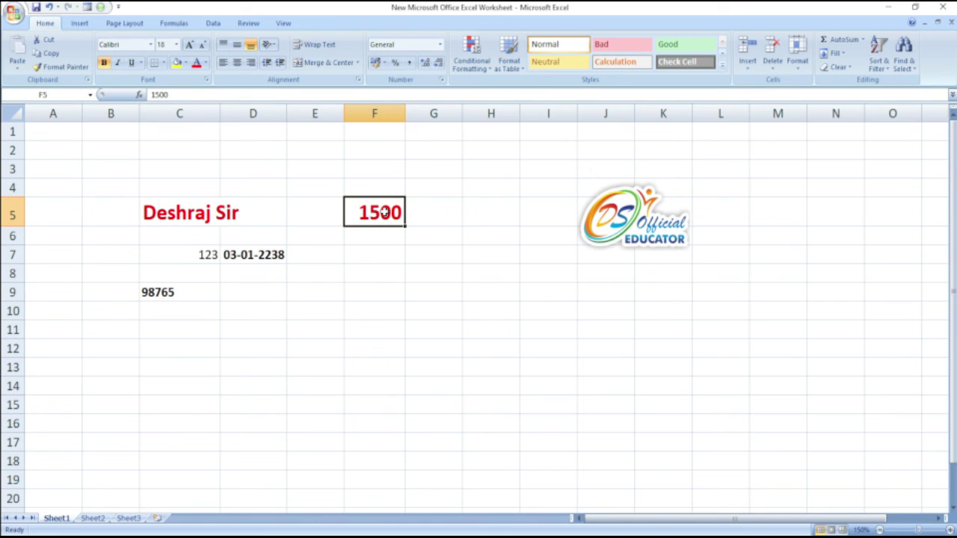
click(174, 216)
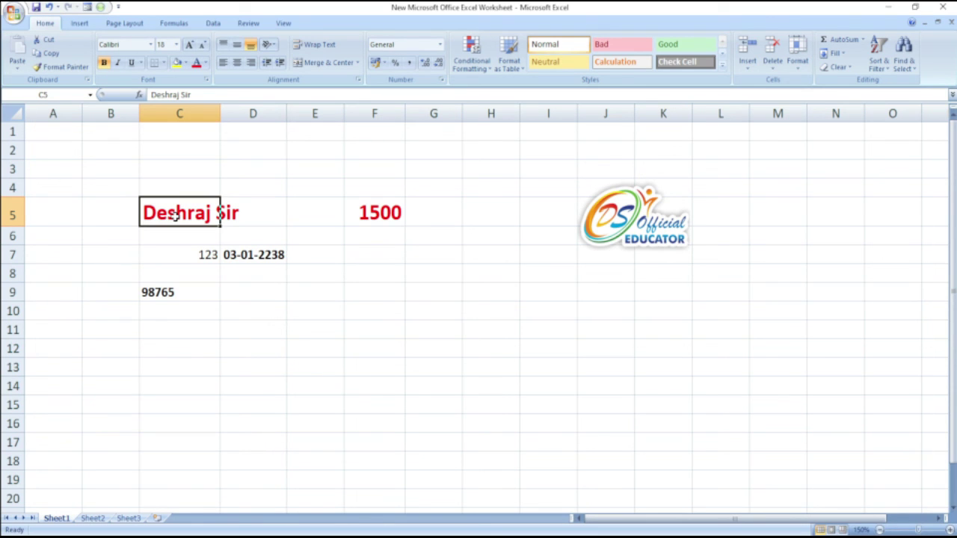
click(383, 212)
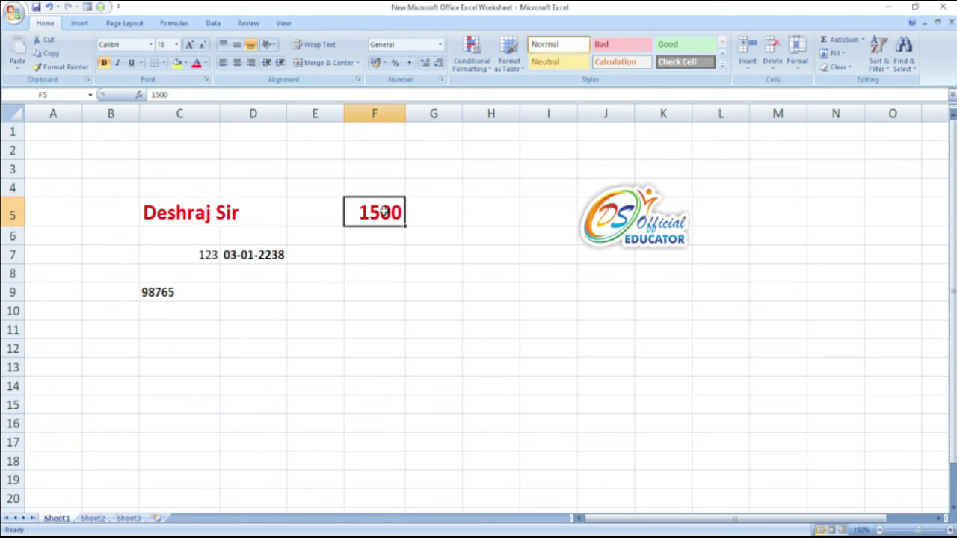